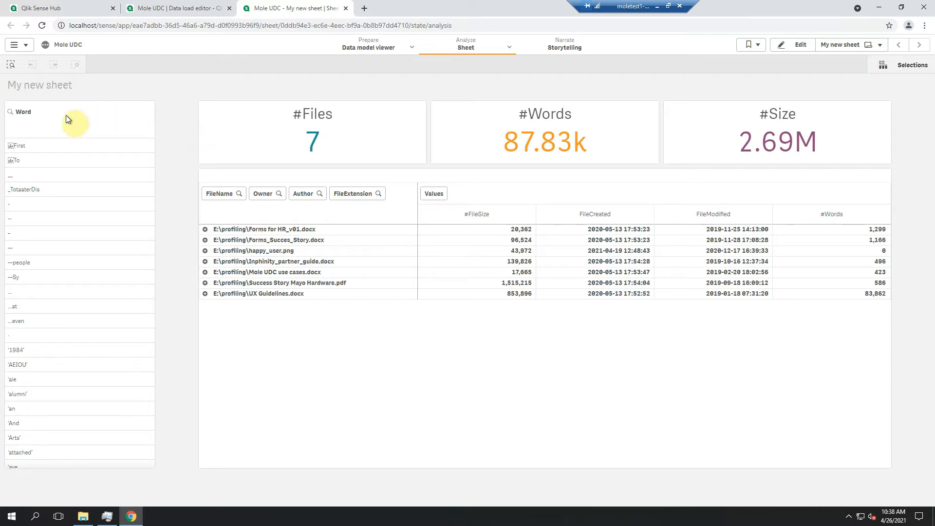
Search the Word filter for "inphinity" and select all matching values to filter the sheet
{"action": "left_click", "coordinate": [10, 114]}
{"action": "type", "text": "inphinity"}
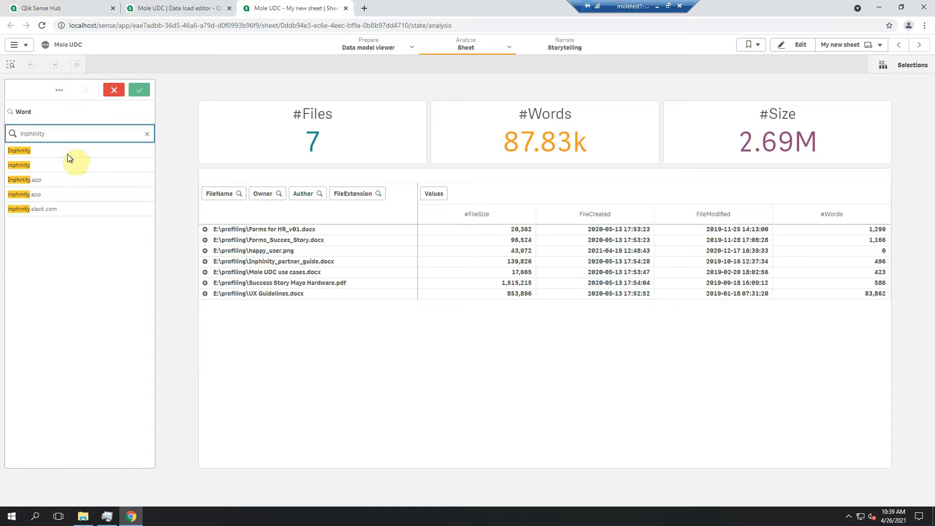
{"action": "left_click_drag", "start_coordinate": [66, 151], "coordinate": [60, 209]}
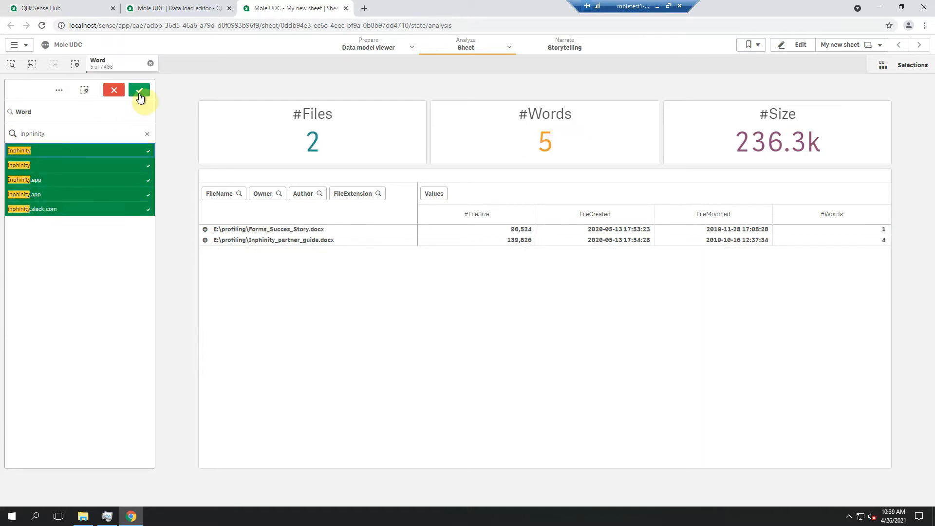
{"action": "left_click", "coordinate": [140, 92]}
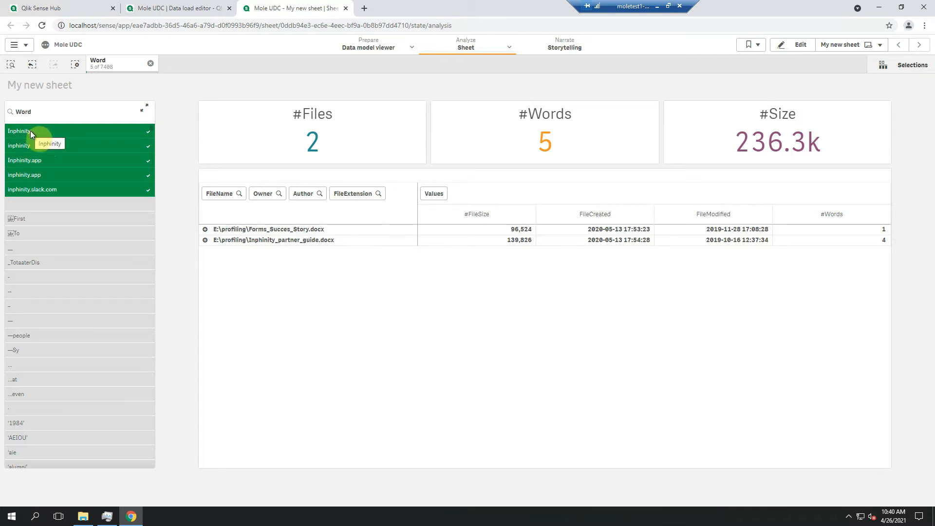
In the data load script, add the field lower(Word) as WordLower after Word in the content table's load statement
{"action": "left_click", "coordinate": [182, 11]}
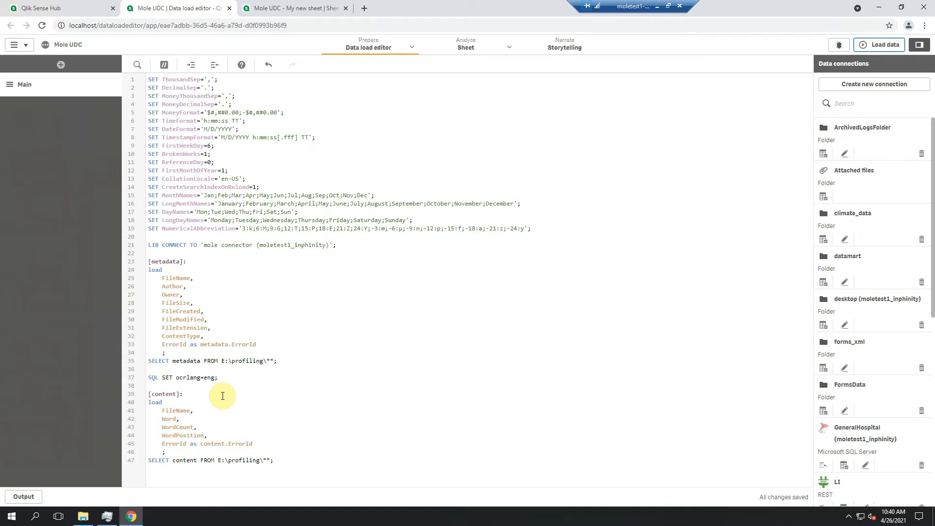
{"action": "left_click", "coordinate": [215, 417]}
{"action": "key", "text": "Return"}
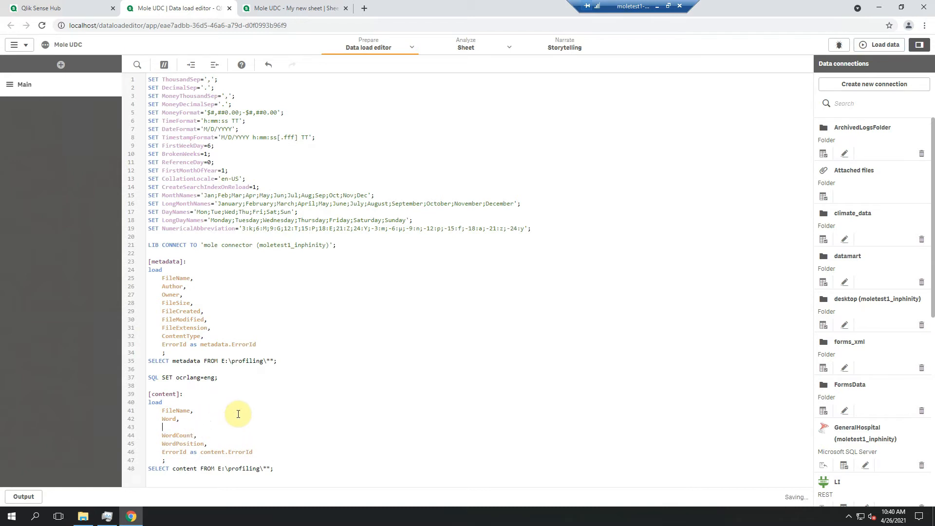
{"action": "type", "text": "lower(Word)"}
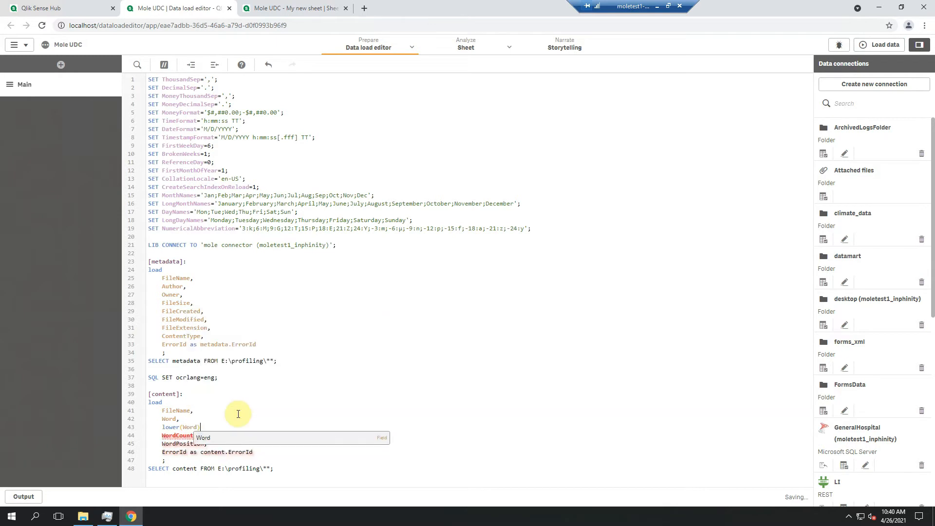
{"action": "type", "text": " as WordLower,"}
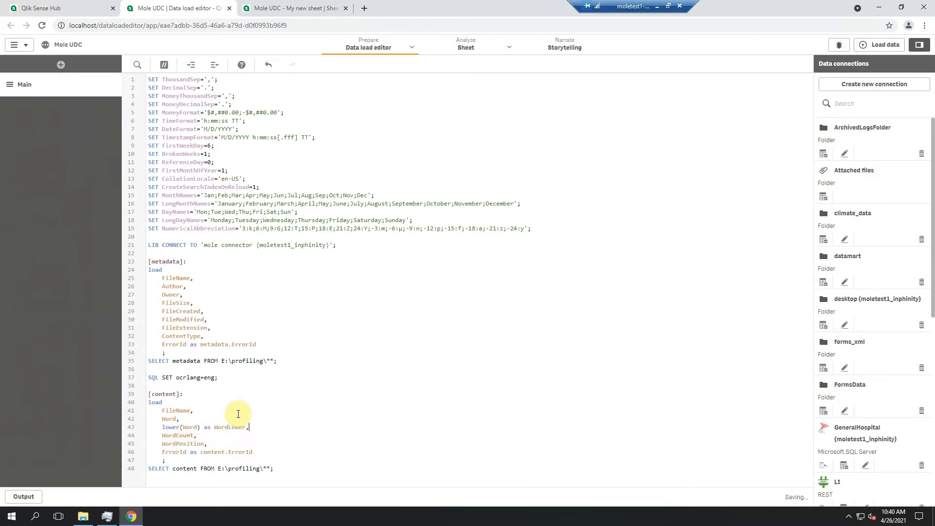
Add the field upper(Word) as WordUpper on the line after WordLower in the content load statement
{"action": "key", "text": "Return"}
{"action": "type", "text": "upper(Word) as WordUpper,"}
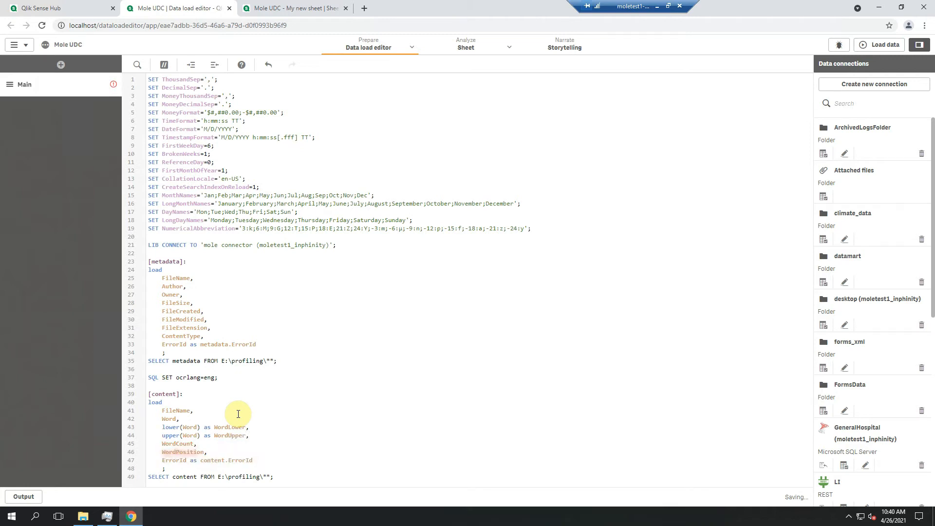
Add the field capitalize(Word) as WordCap after WordUpper and reload the app's data
{"action": "key", "text": "Return"}
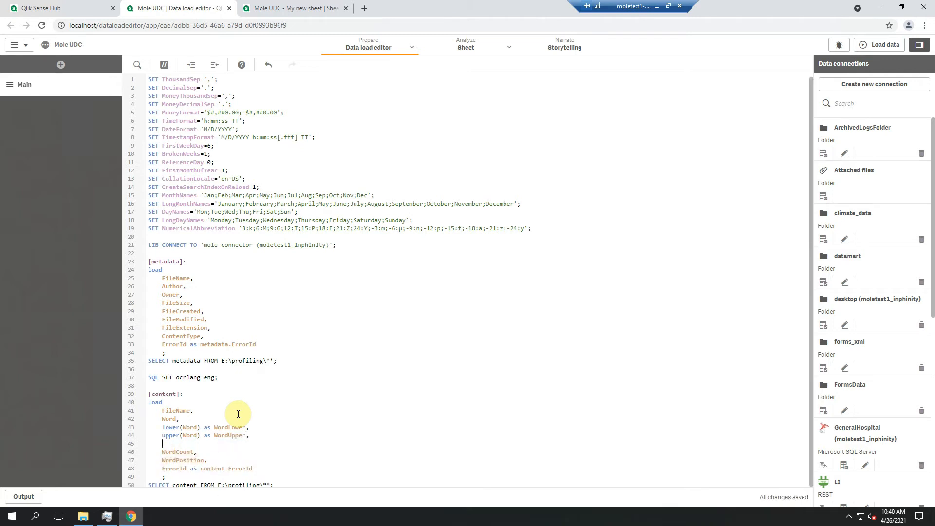
{"action": "type", "text": "capita"}
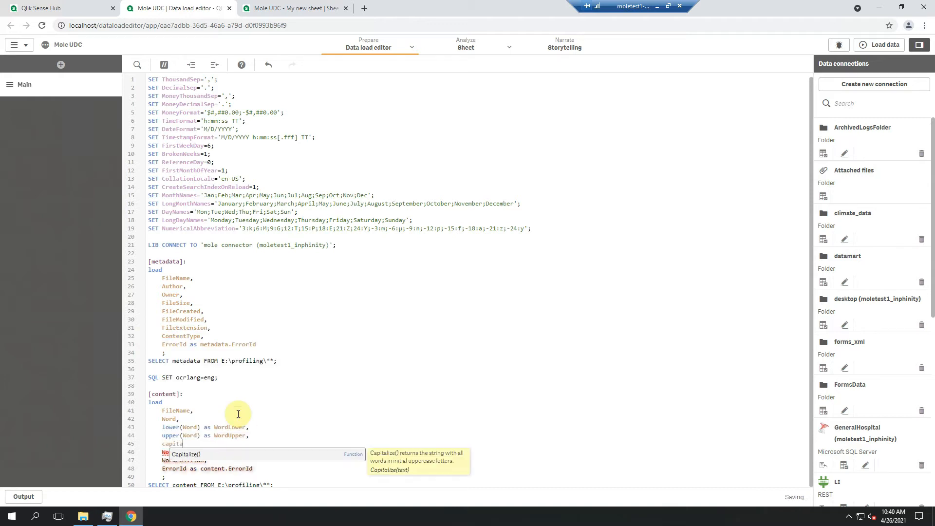
{"action": "type", "text": "lize(Word) as Word"}
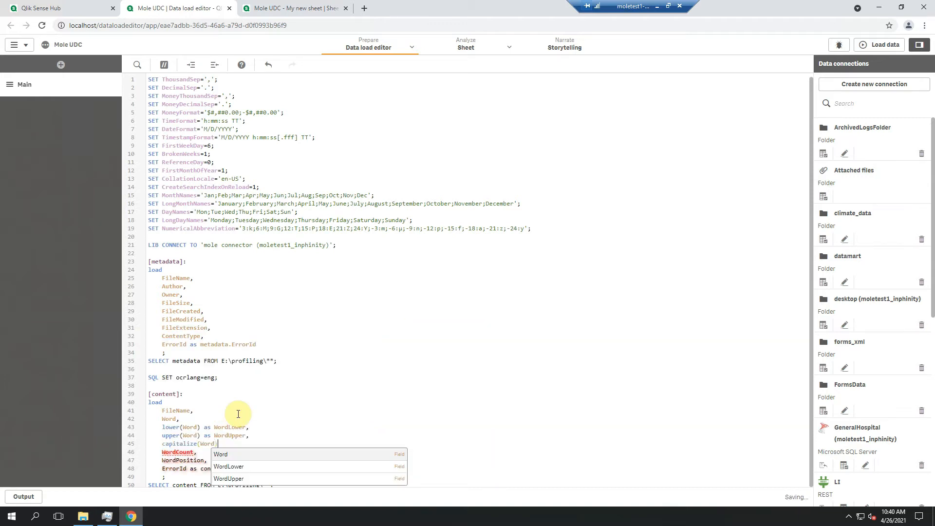
{"action": "type", "text": "Cap,"}
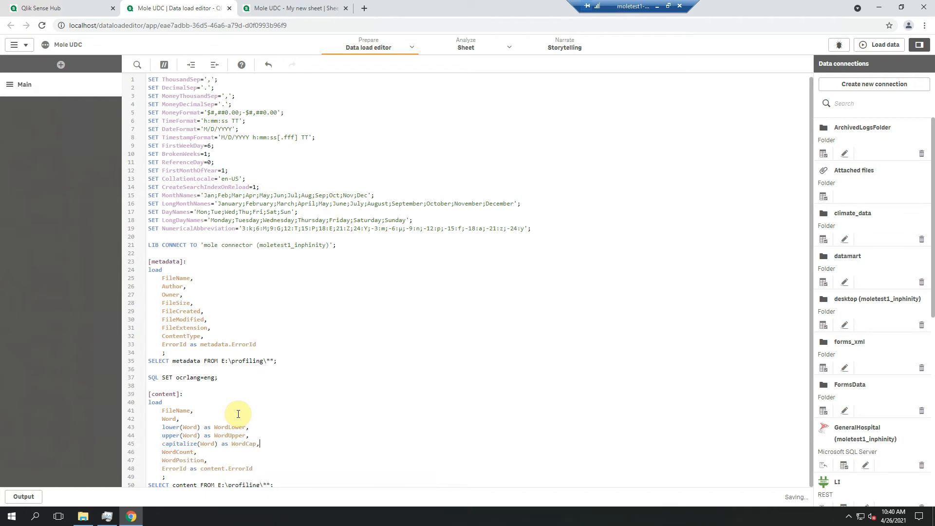
{"action": "left_click", "coordinate": [885, 45]}
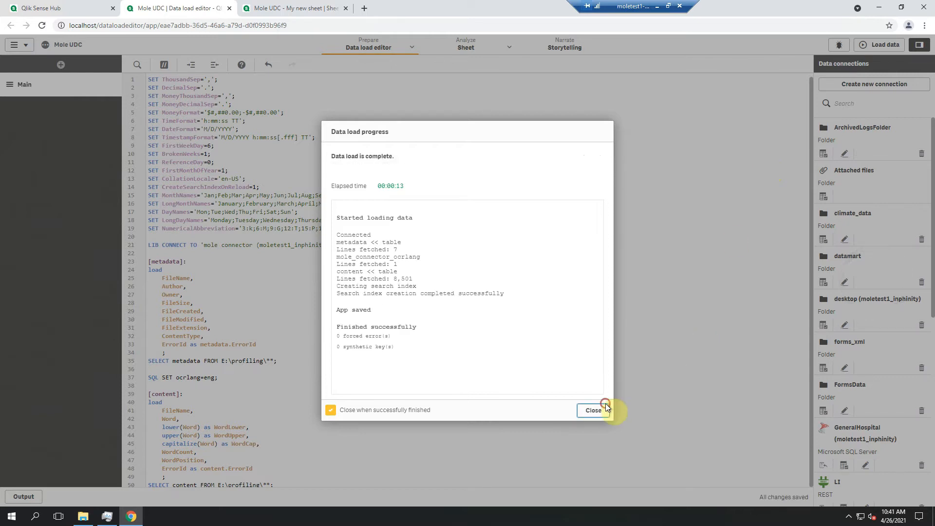
{"action": "left_click", "coordinate": [606, 405]}
Open My new sheet for editing and shorten the file pivot table to free space beneath it
{"action": "left_click", "coordinate": [273, 8]}
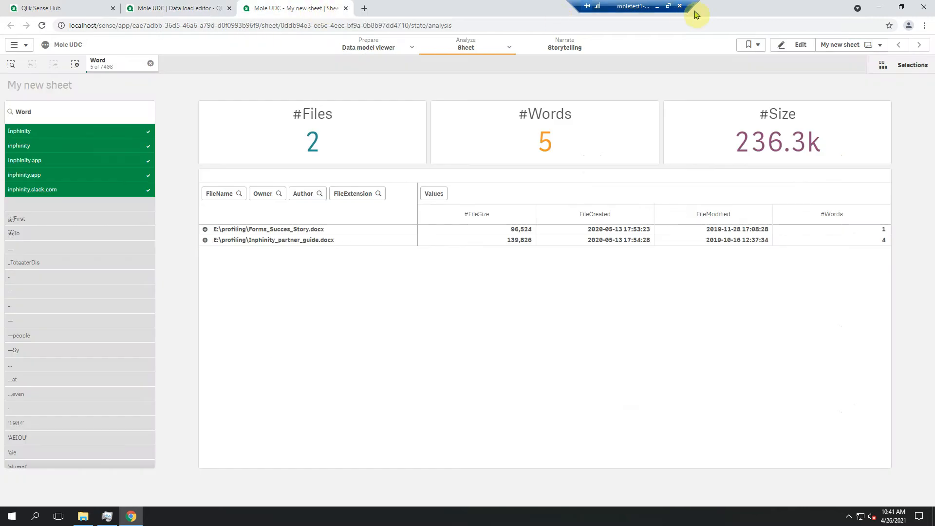
{"action": "left_click", "coordinate": [797, 44]}
{"action": "left_click", "coordinate": [524, 429]}
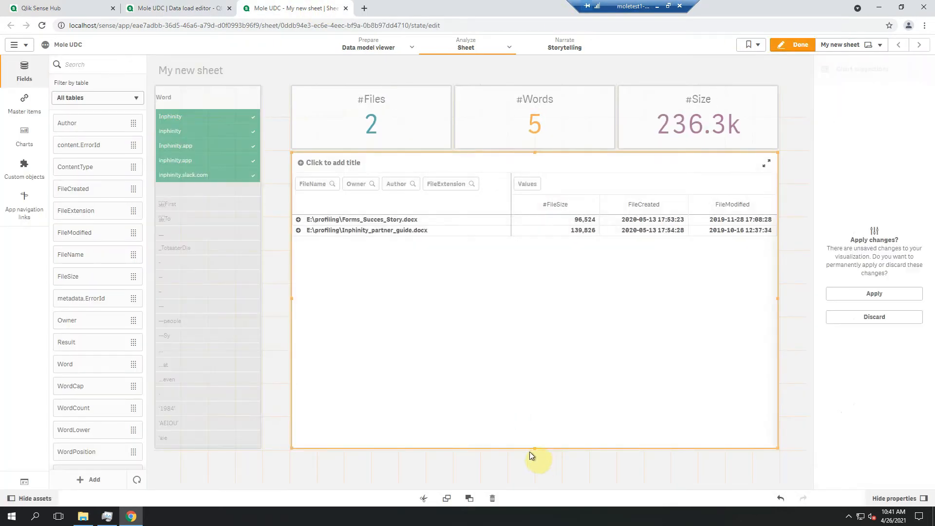
{"action": "left_click_drag", "start_coordinate": [534, 448], "coordinate": [528, 327]}
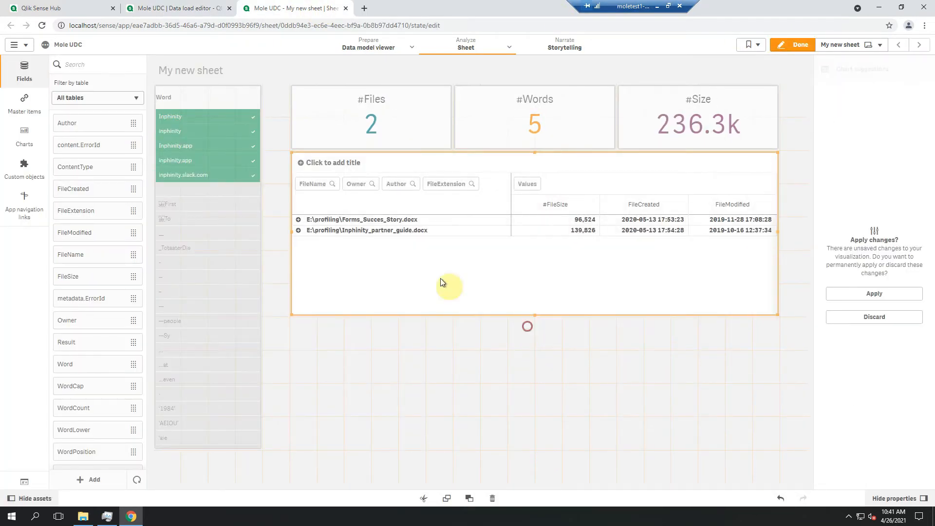
Add a Table chart in the free space below the pivot table and align its left edge with it
{"action": "left_click", "coordinate": [123, 65]}
{"action": "type", "text": "table"}
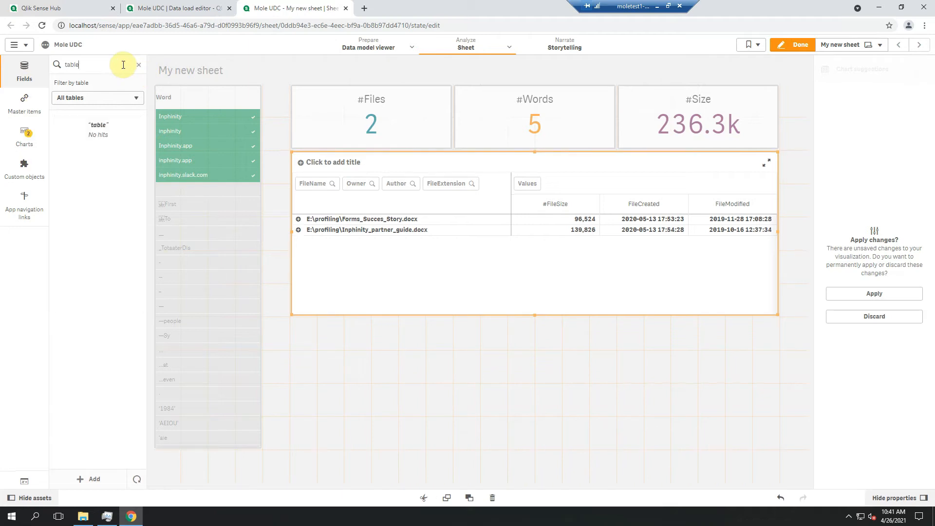
{"action": "left_click", "coordinate": [25, 136]}
{"action": "left_click_drag", "start_coordinate": [83, 108], "coordinate": [776, 453]}
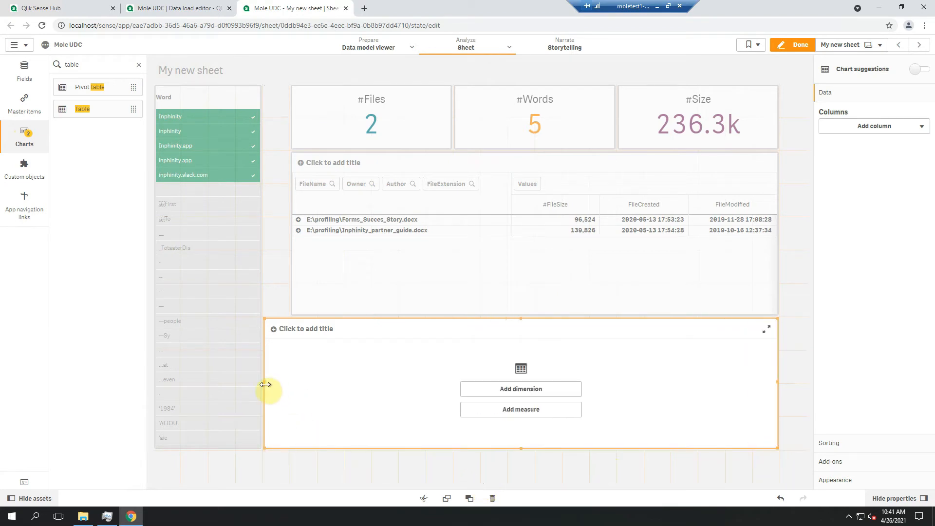
{"action": "left_click_drag", "start_coordinate": [264, 384], "coordinate": [293, 383]}
Search the fields for "word" and add Word as the first column of the new table
{"action": "left_click_drag", "start_coordinate": [93, 62], "coordinate": [44, 72]}
{"action": "type", "text": "word"}
{"action": "left_click", "coordinate": [39, 71]}
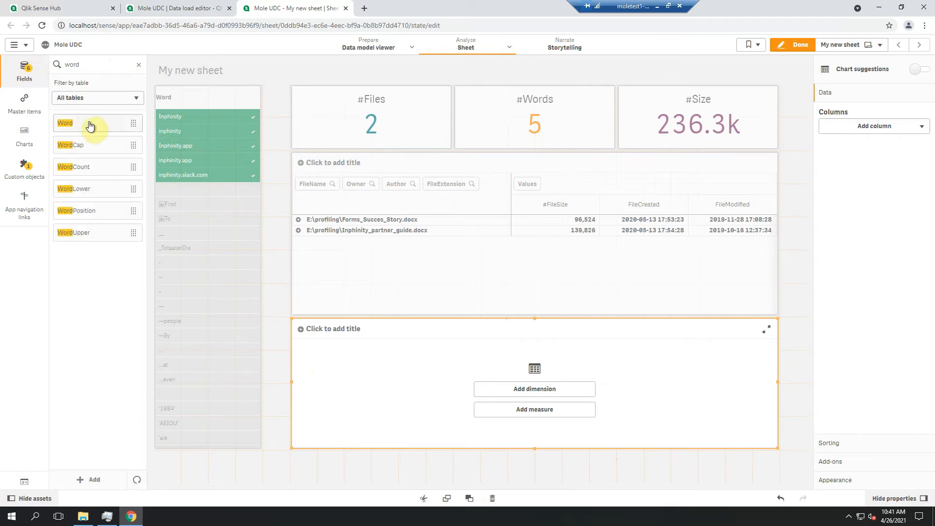
{"action": "left_click_drag", "start_coordinate": [90, 126], "coordinate": [535, 376]}
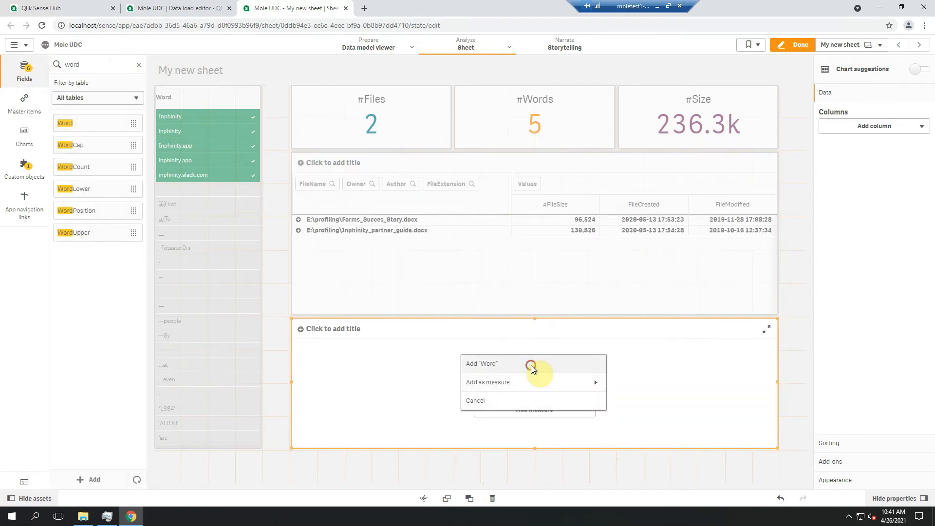
{"action": "left_click", "coordinate": [531, 366]}
Add the WordLower, WordUpper and WordCap fields as further columns of the new table
{"action": "left_click_drag", "start_coordinate": [90, 188], "coordinate": [504, 364]}
{"action": "left_click", "coordinate": [503, 356]}
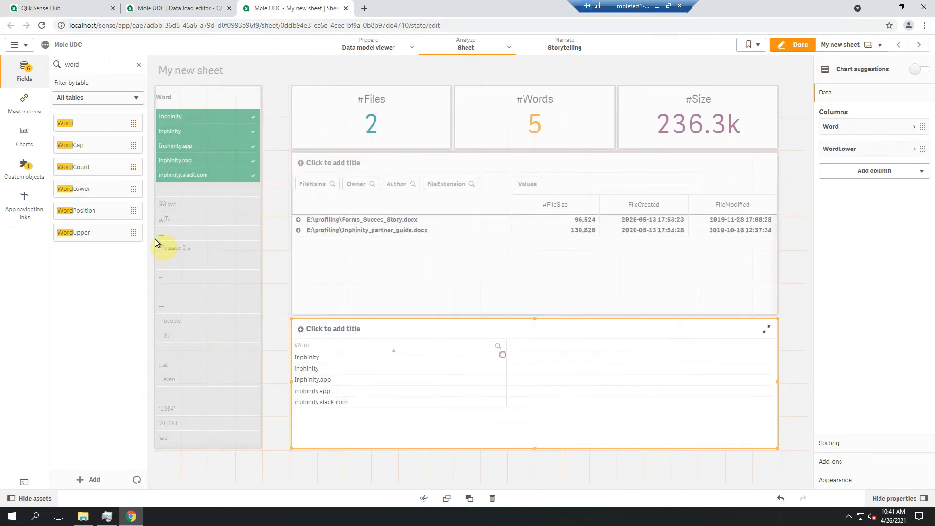
{"action": "left_click_drag", "start_coordinate": [73, 232], "coordinate": [493, 369]}
{"action": "left_click", "coordinate": [490, 355]}
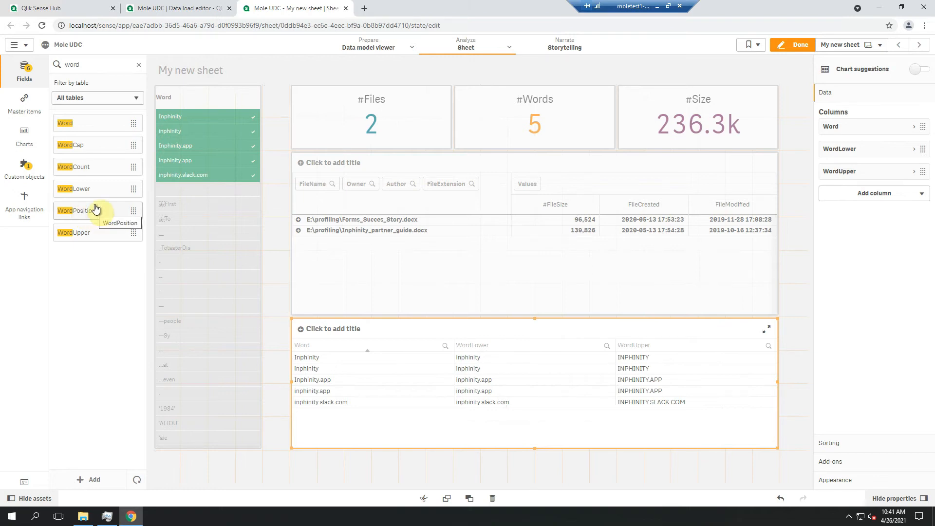
{"action": "left_click_drag", "start_coordinate": [92, 146], "coordinate": [531, 359]}
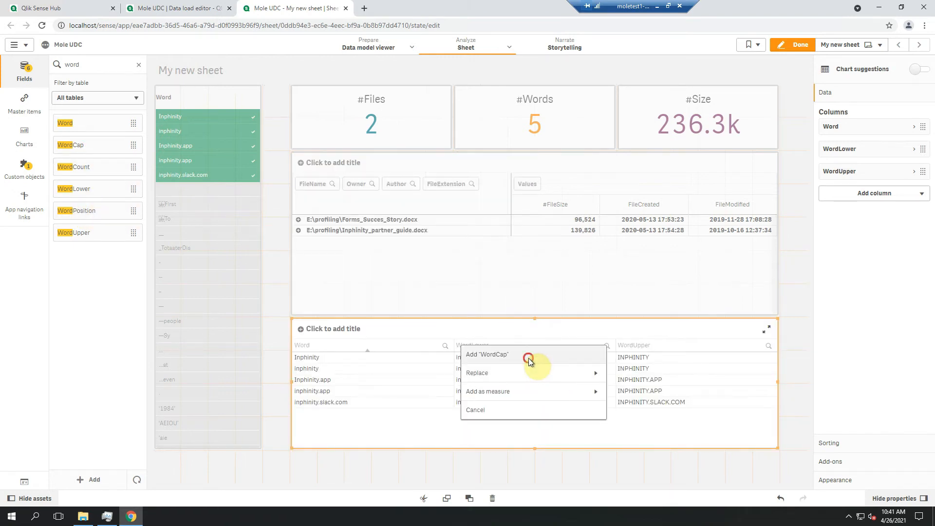
{"action": "left_click", "coordinate": [529, 360]}
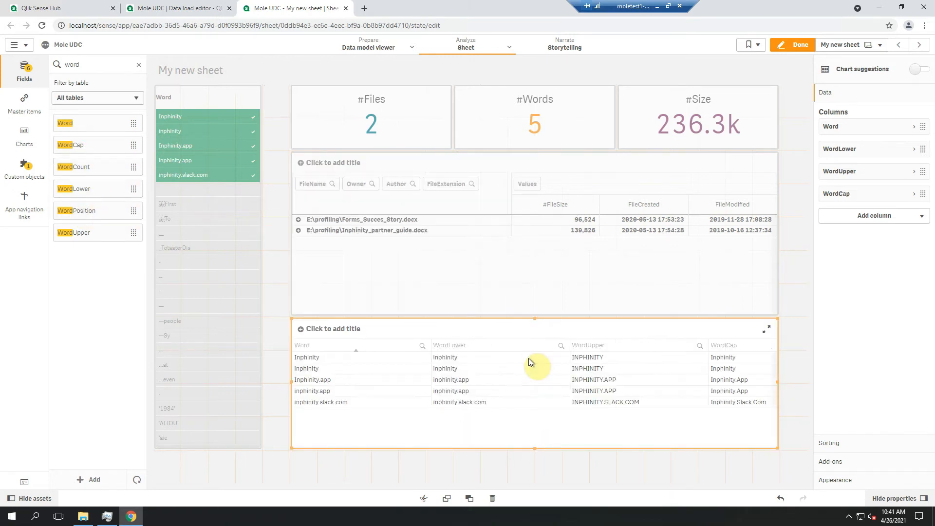
Change the Word filter pane's dimension field to WordLower and finish editing the sheet
{"action": "left_click", "coordinate": [212, 97]}
{"action": "left_click", "coordinate": [879, 141]}
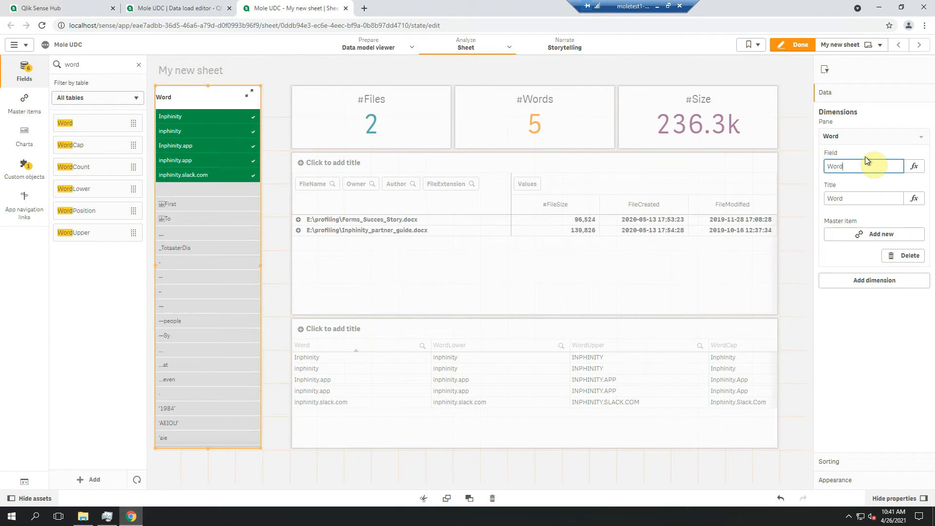
{"action": "type", "text": "Lower"}
{"action": "key", "text": "Return"}
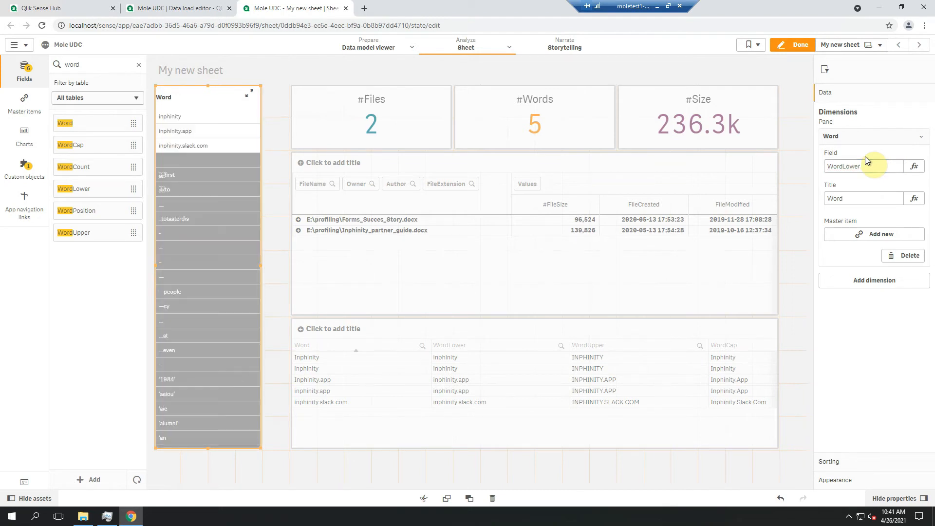
{"action": "left_click", "coordinate": [793, 44]}
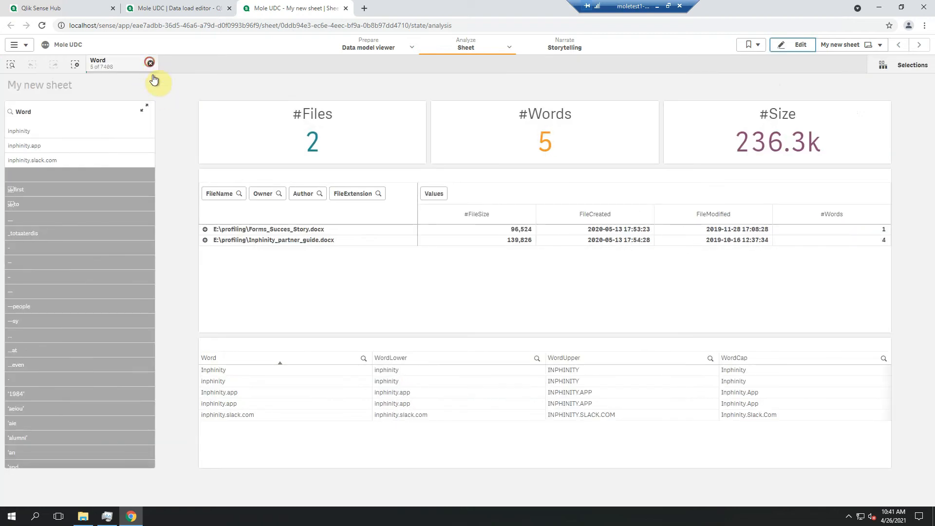
Clear the existing Word selection, search the filter pane for "inphinity" and select only the exact value inphinity
{"action": "left_click", "coordinate": [150, 66]}
{"action": "left_click", "coordinate": [11, 114]}
{"action": "type", "text": "inphinity"}
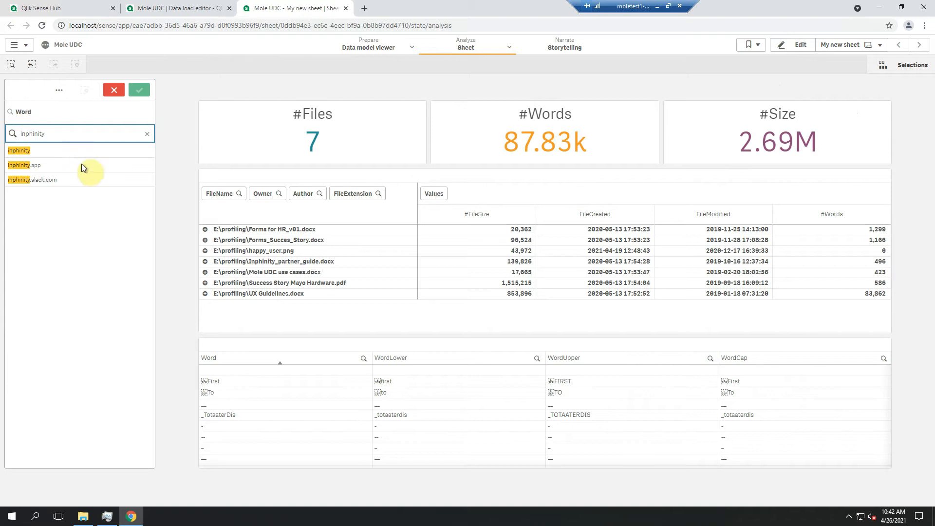
{"action": "left_click", "coordinate": [78, 151]}
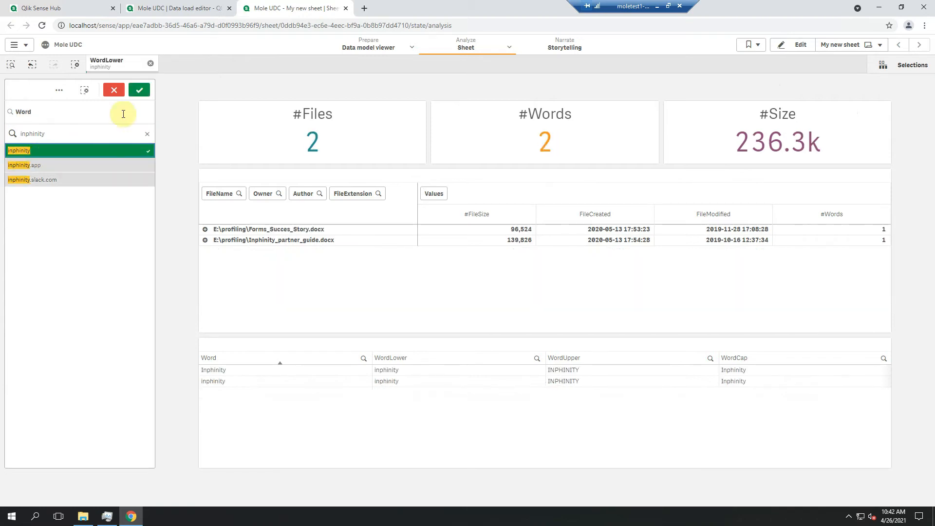
{"action": "left_click", "coordinate": [141, 91]}
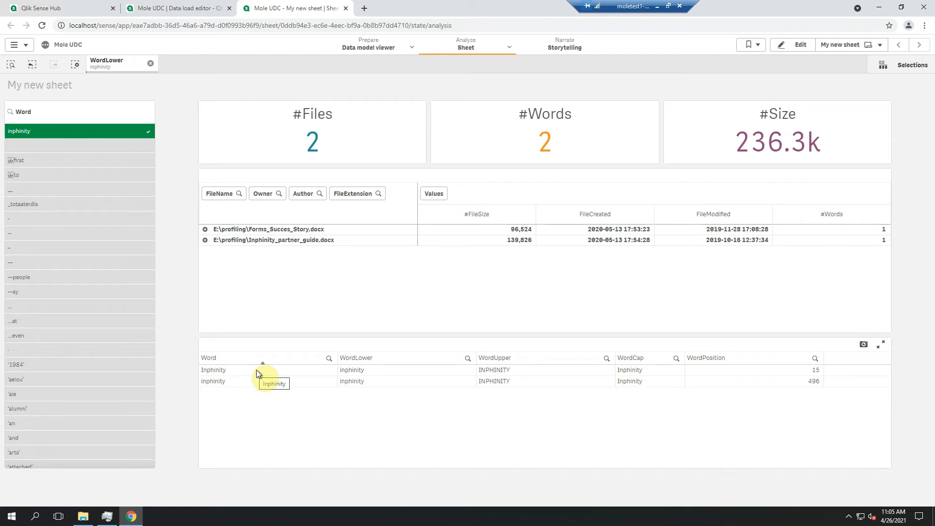
Search the Word filter for "institu" and add institucie, inštitucie and inštitúcie to the selection
{"action": "left_click", "coordinate": [10, 112]}
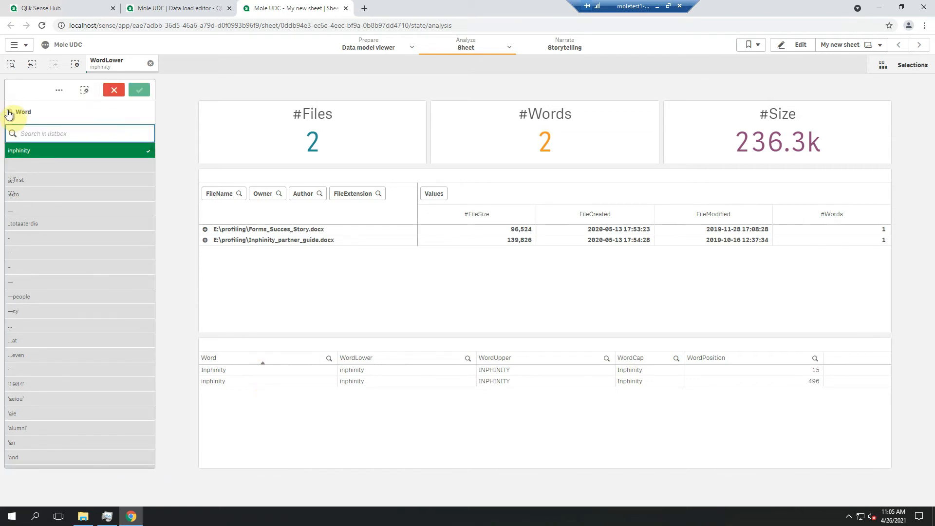
{"action": "type", "text": "institu"}
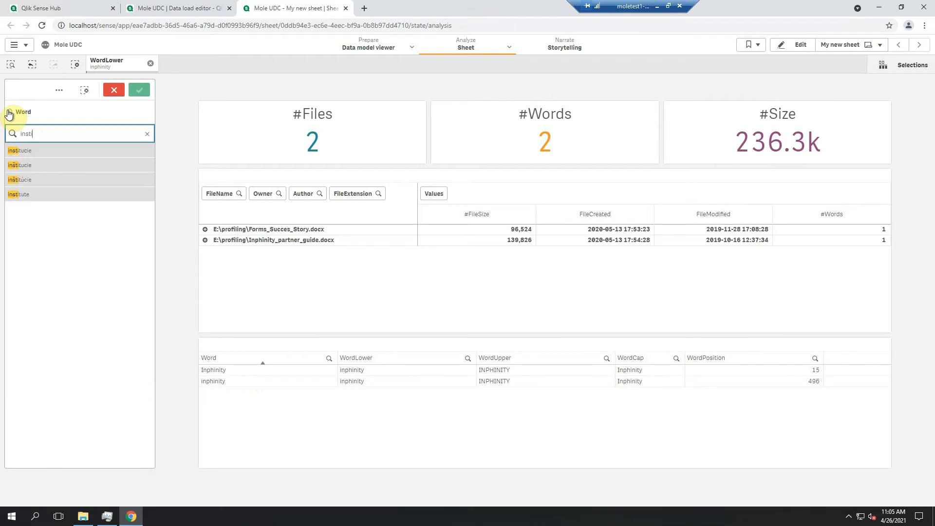
{"action": "left_click", "coordinate": [40, 180]}
{"action": "left_click", "coordinate": [36, 169]}
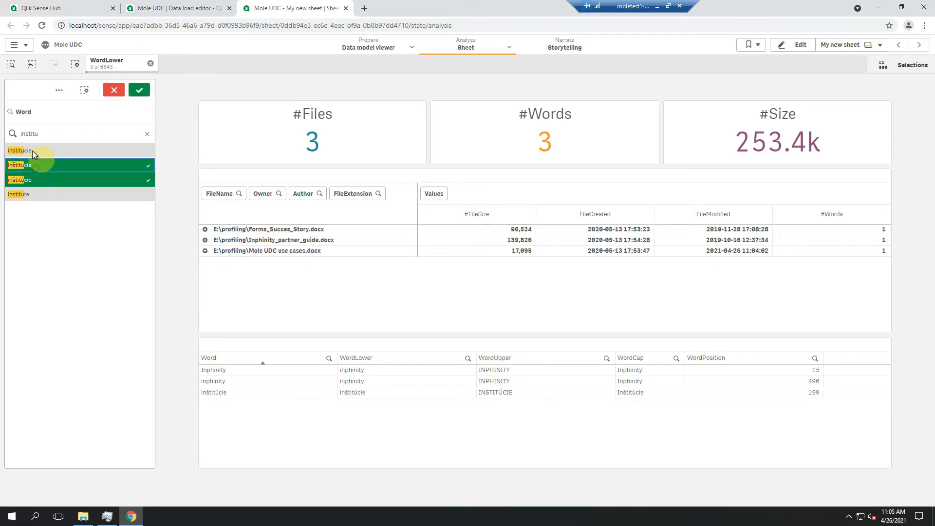
{"action": "left_click", "coordinate": [33, 150]}
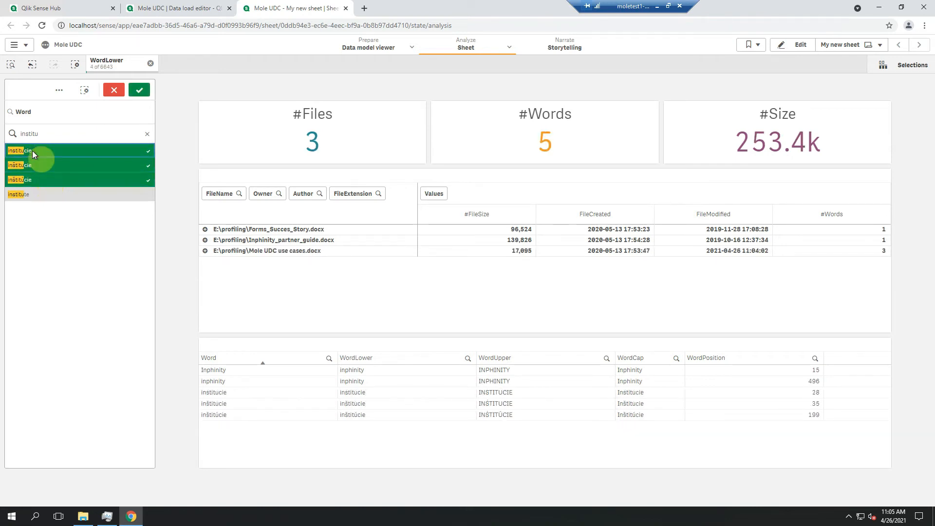
{"action": "left_click", "coordinate": [148, 92]}
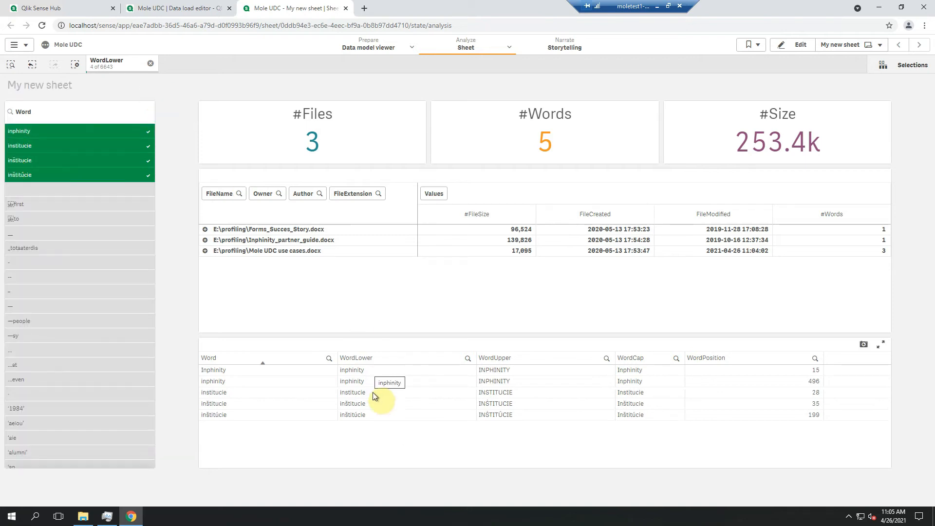
Remove inphinity from the WordLower selection, keeping the three institucie variants selected
{"action": "left_click", "coordinate": [117, 63]}
{"action": "left_click", "coordinate": [108, 127]}
{"action": "left_click", "coordinate": [159, 92]}
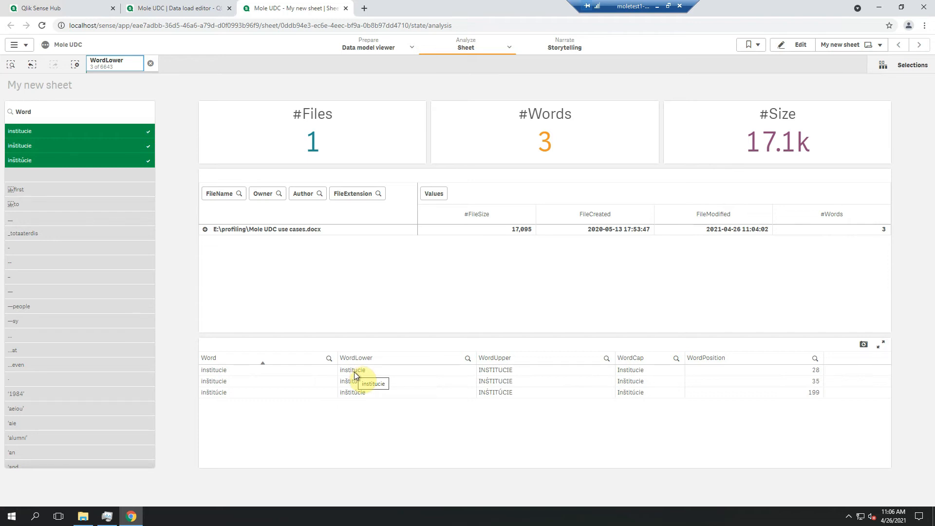
In the data load editor, paste the inline M_letters mapping table of accented to plain letters after the SET statements
{"action": "left_click", "coordinate": [190, 14]}
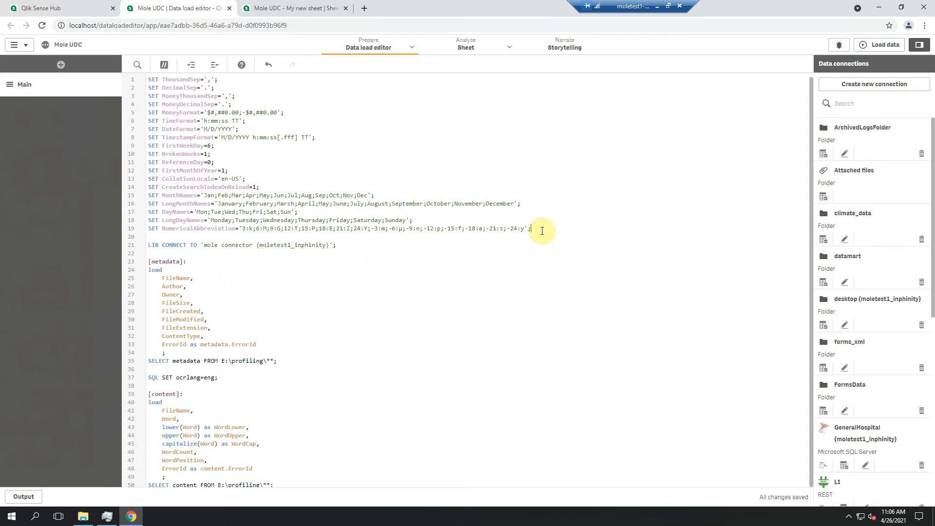
{"action": "type", "text": "[M_letters]: mapping load * inline [letter,letter_norm à,a á,a â,a ã,a ä,a å,a ā,a č,c ď,d è,e é,e ê,e ë,e ě,e í,i ĺ,l ľ,l ň,n ó,o ô,o ö,o õ,o ò,o ő,o ŕ,r ř,r ś,s ş,s š,s ť,t ú,u ü,u û,u ū,u ù,u ů,u ű,u ý,y ź,z ž,z ];"}
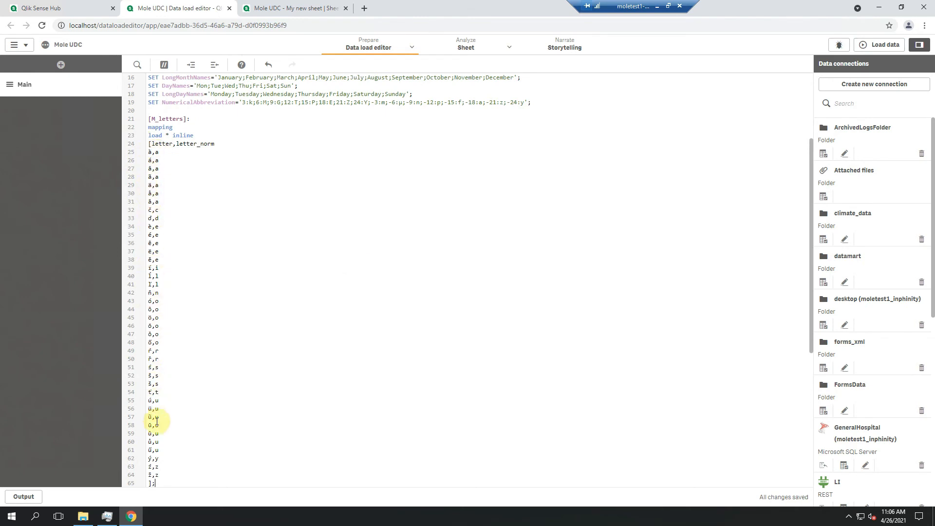
{"action": "scroll", "coordinate": [151, 422], "scroll_direction": "down", "scroll_amount": 5}
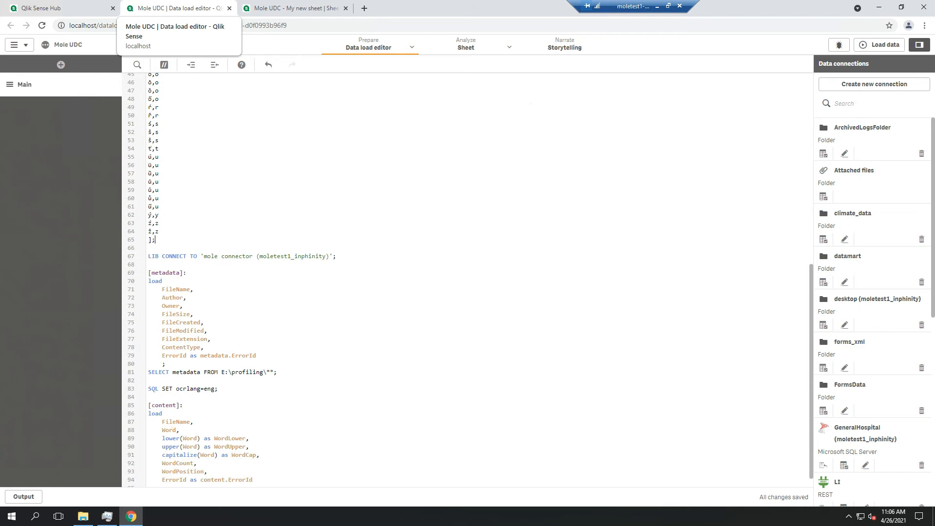
In the content load, wrap lower(Word) in mapsubstring with the 'M_letters' map and rename the resulting field WordNorm
{"action": "left_click", "coordinate": [188, 429]}
{"action": "scroll", "coordinate": [187, 430], "scroll_direction": "down", "scroll_amount": 1}
{"action": "left_click", "coordinate": [163, 424]}
{"action": "type", "text": "mapsubstring('M_letters',"}
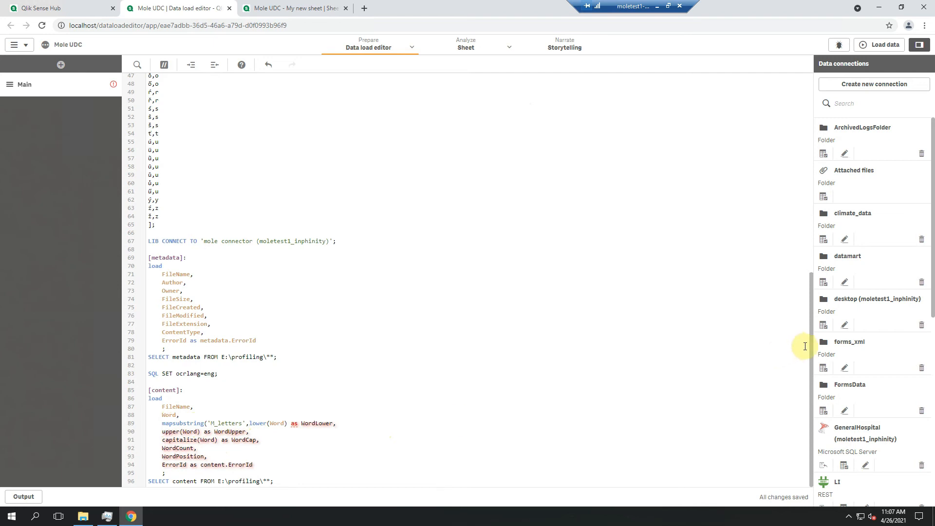
{"action": "left_click_drag", "start_coordinate": [809, 345], "coordinate": [788, 424]}
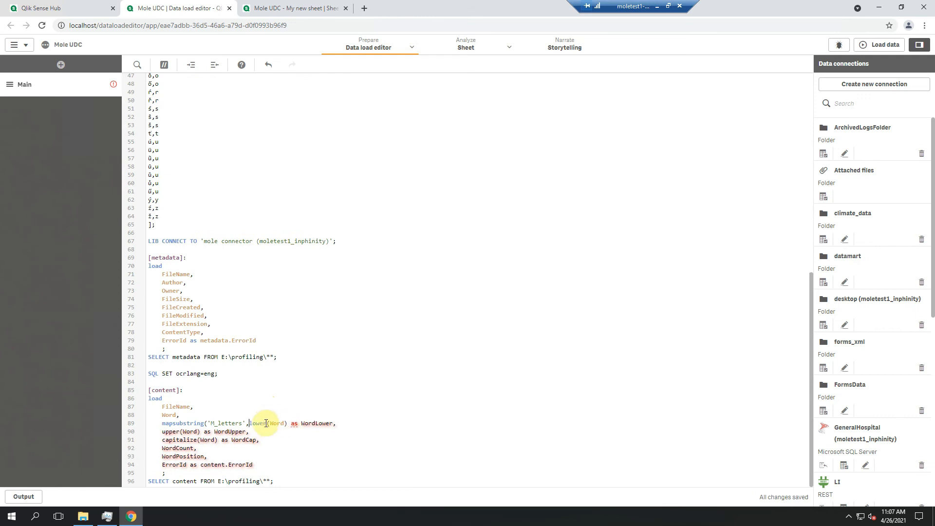
{"action": "left_click", "coordinate": [286, 423]}
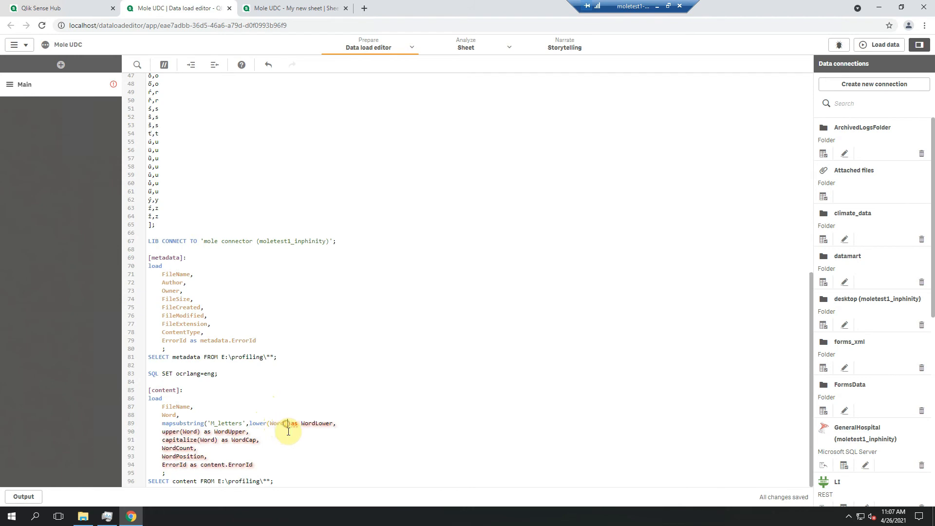
{"action": "type", "text": ")"}
{"action": "double_click", "coordinate": [330, 423]}
{"action": "type", "text": "WordNorm"}
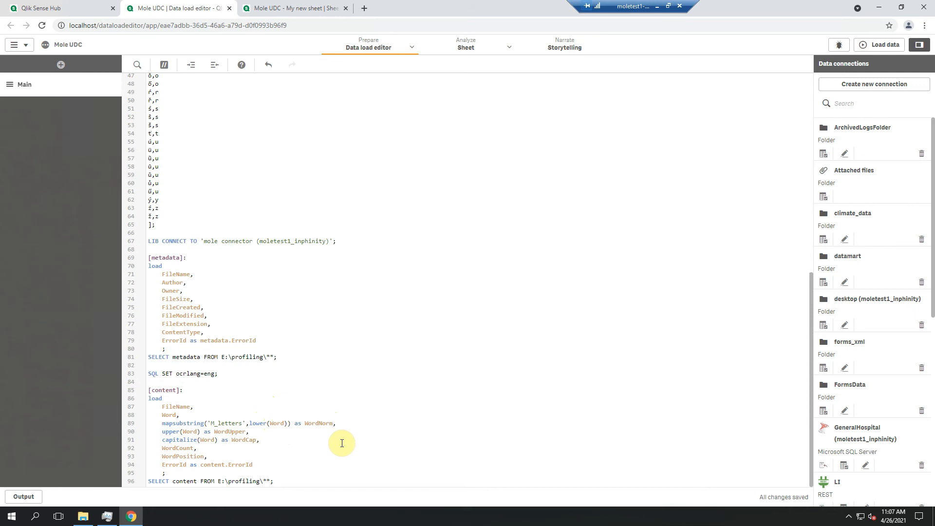
Delete the WordUpper and WordCap lines from the content load and reload the data
{"action": "left_click_drag", "start_coordinate": [261, 440], "coordinate": [133, 432]}
{"action": "key", "text": "Delete"}
{"action": "key", "text": "Delete"}
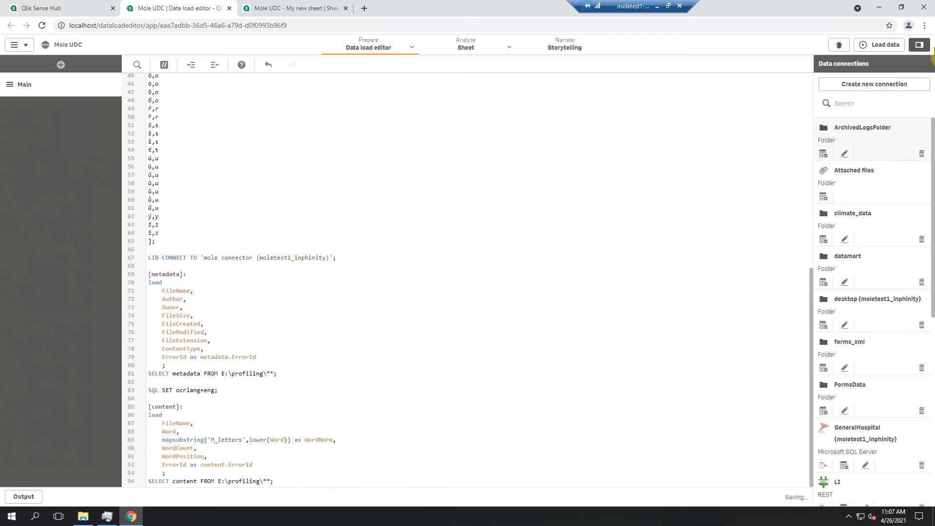
{"action": "left_click", "coordinate": [878, 49]}
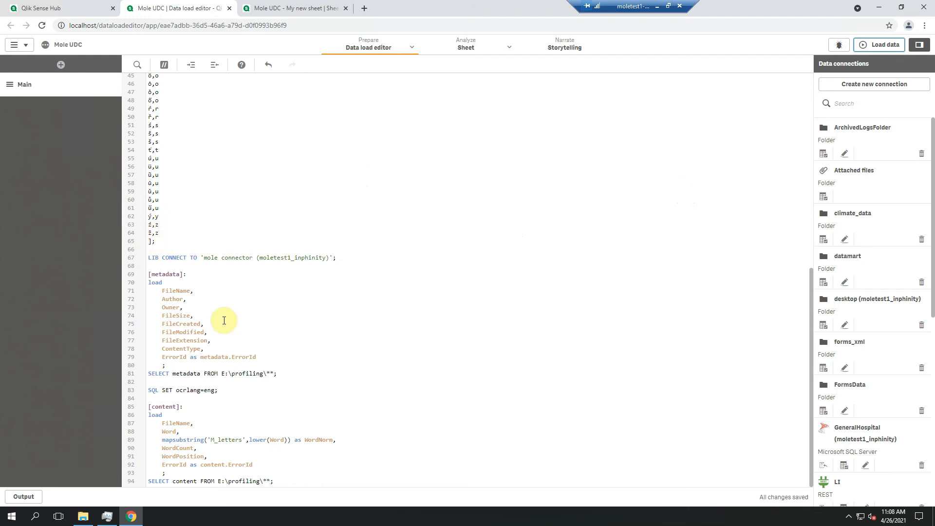
{"action": "scroll", "coordinate": [192, 258], "scroll_direction": "up", "scroll_amount": 4}
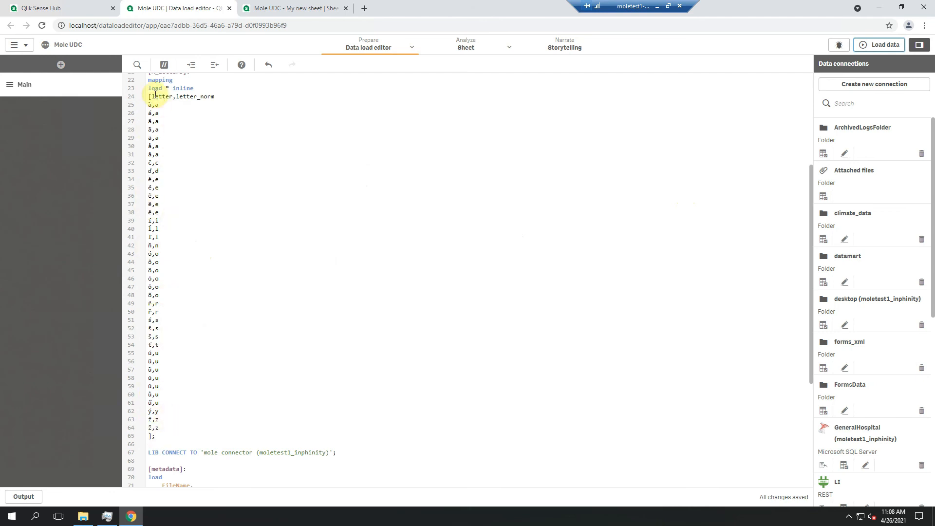
{"action": "scroll", "coordinate": [188, 412], "scroll_direction": "down", "scroll_amount": 4}
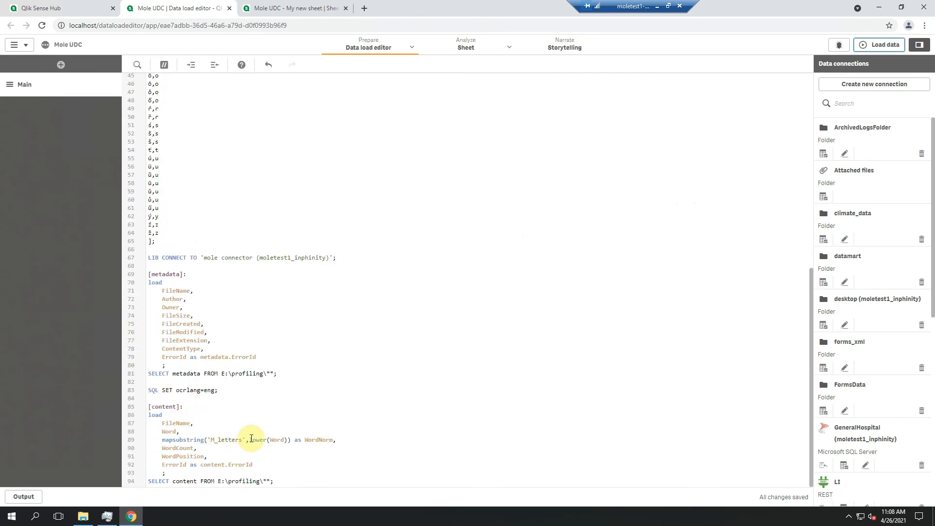
{"action": "left_click_drag", "start_coordinate": [248, 440], "coordinate": [290, 441]}
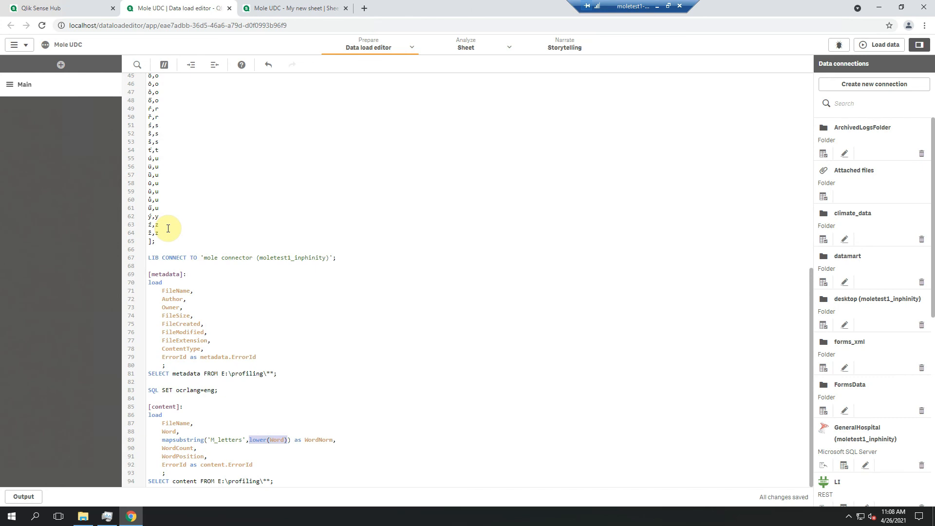
{"action": "scroll", "coordinate": [169, 227], "scroll_direction": "up", "scroll_amount": 2}
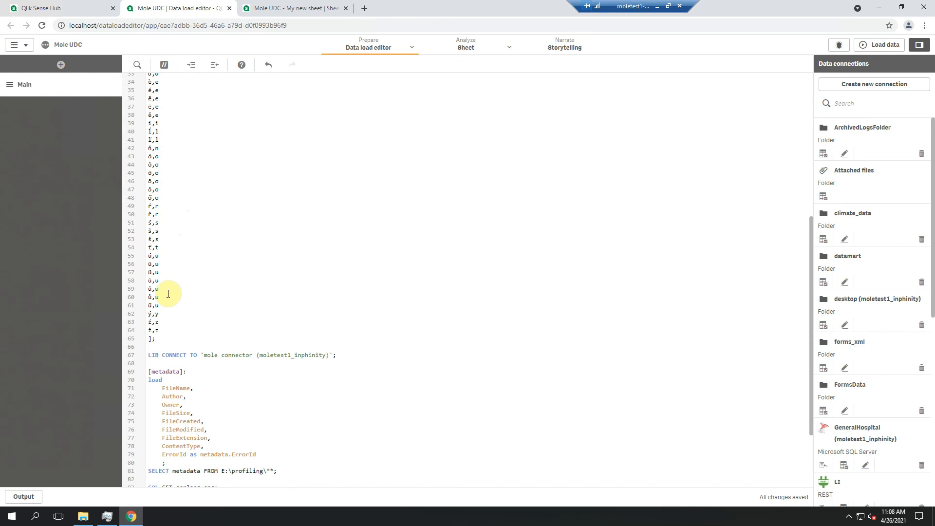
Edit My new sheet, set the Word filter pane's dimension field to WordNorm and apply the change
{"action": "left_click", "coordinate": [312, 8]}
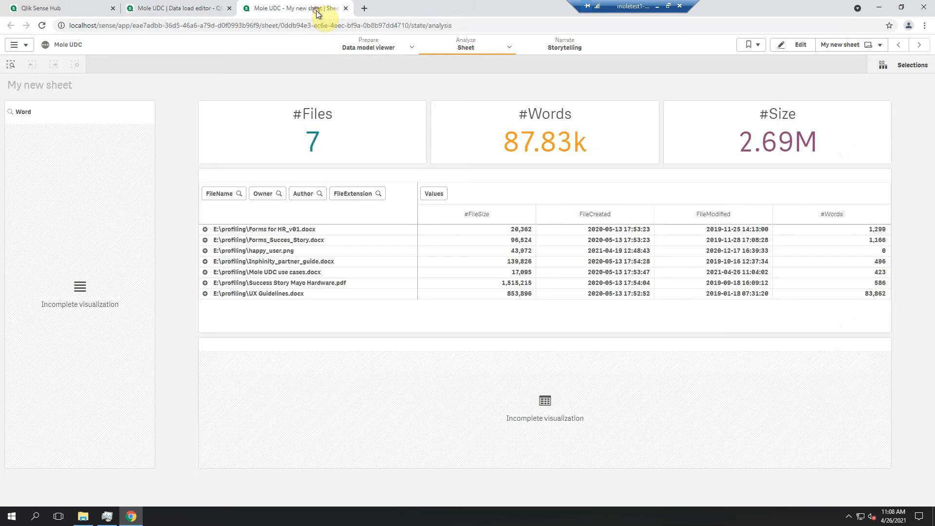
{"action": "left_click", "coordinate": [791, 49]}
{"action": "left_click", "coordinate": [192, 404]}
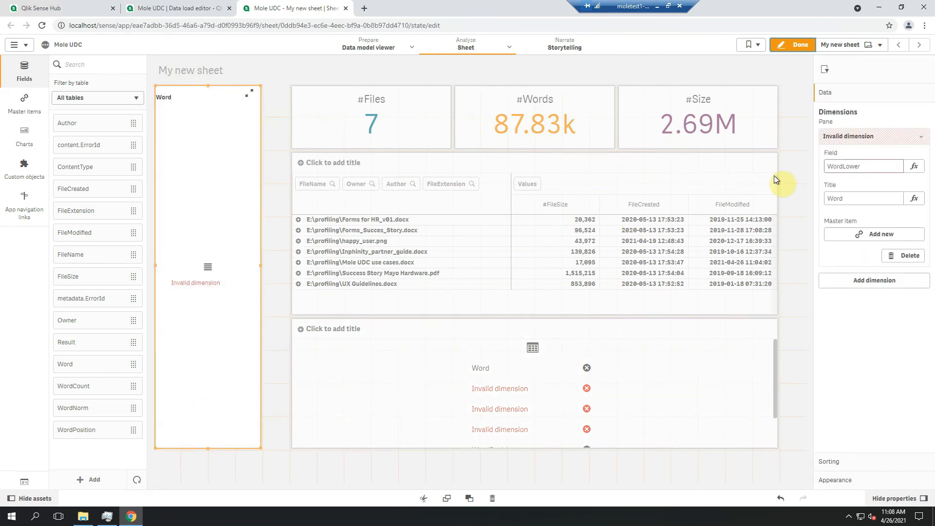
{"action": "left_click_drag", "start_coordinate": [843, 166], "coordinate": [876, 166]}
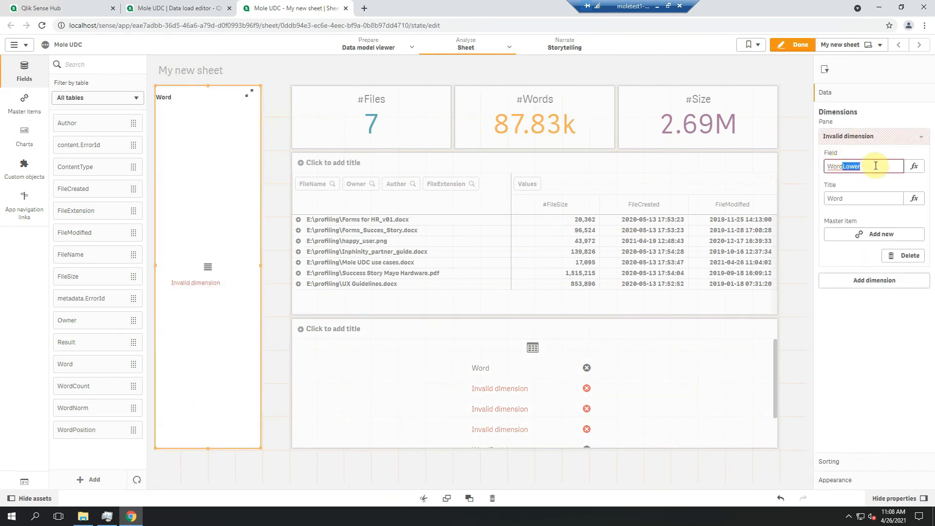
{"action": "type", "text": "Norm"}
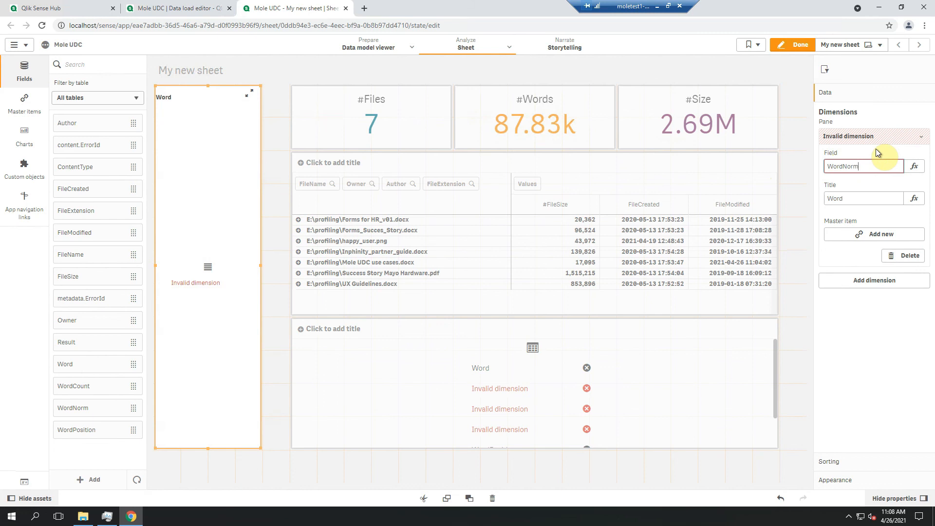
{"action": "key", "text": "Return"}
{"action": "left_click", "coordinate": [745, 424]}
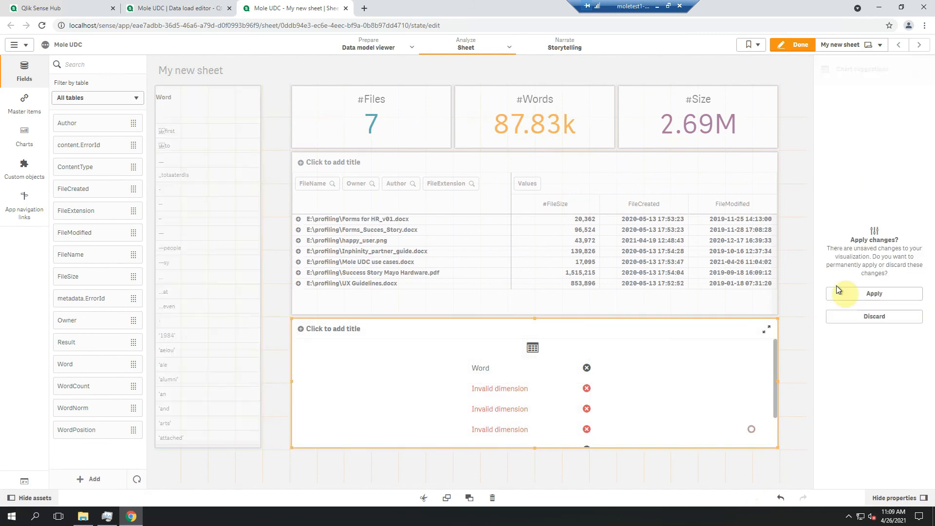
{"action": "left_click", "coordinate": [875, 294]}
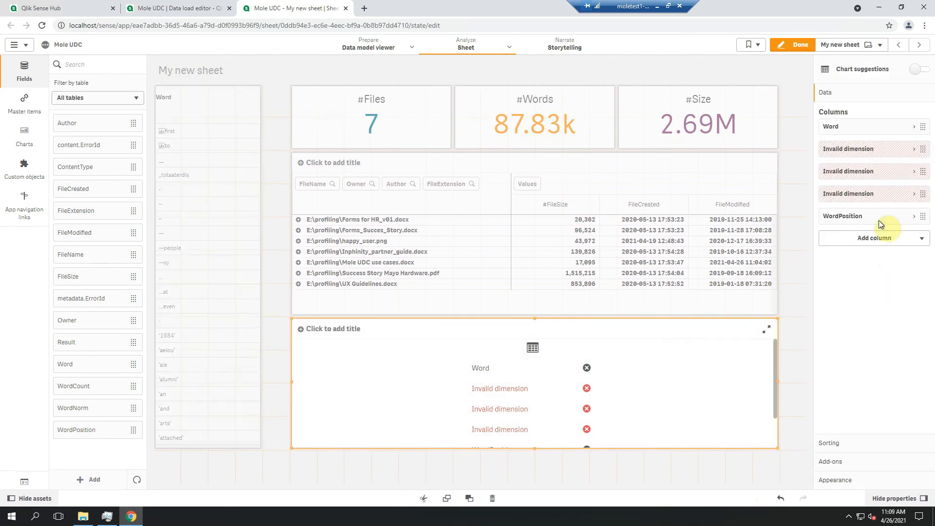
Change the field of the word table's first invalid column to WordNorm
{"action": "left_click", "coordinate": [877, 149]}
{"action": "left_click_drag", "start_coordinate": [843, 179], "coordinate": [871, 181]}
{"action": "type", "text": "Norm"}
{"action": "key", "text": "Return"}
{"action": "left_click", "coordinate": [879, 148]}
Delete the two remaining invalid columns from the word table and finish editing the sheet
{"action": "right_click", "coordinate": [851, 169]}
{"action": "left_click", "coordinate": [853, 165]}
{"action": "right_click", "coordinate": [848, 168]}
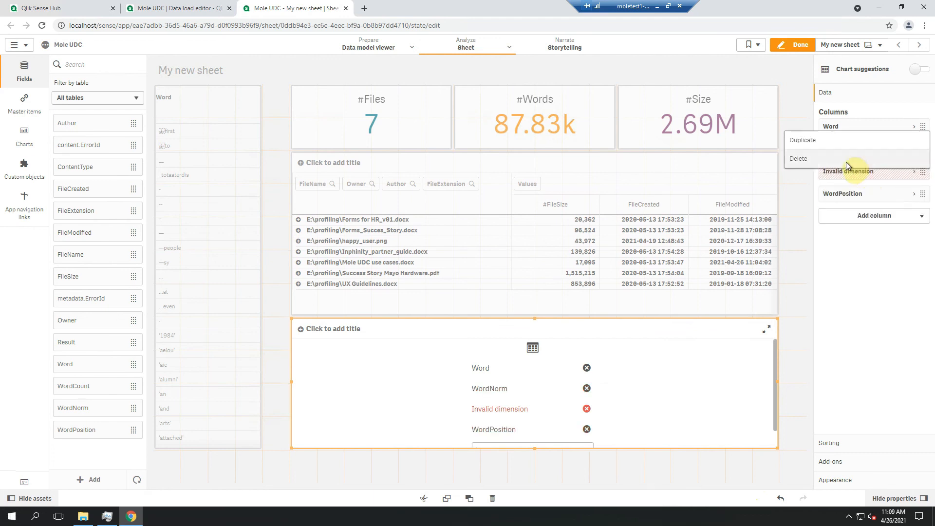
{"action": "left_click", "coordinate": [846, 160]}
{"action": "left_click", "coordinate": [797, 44]}
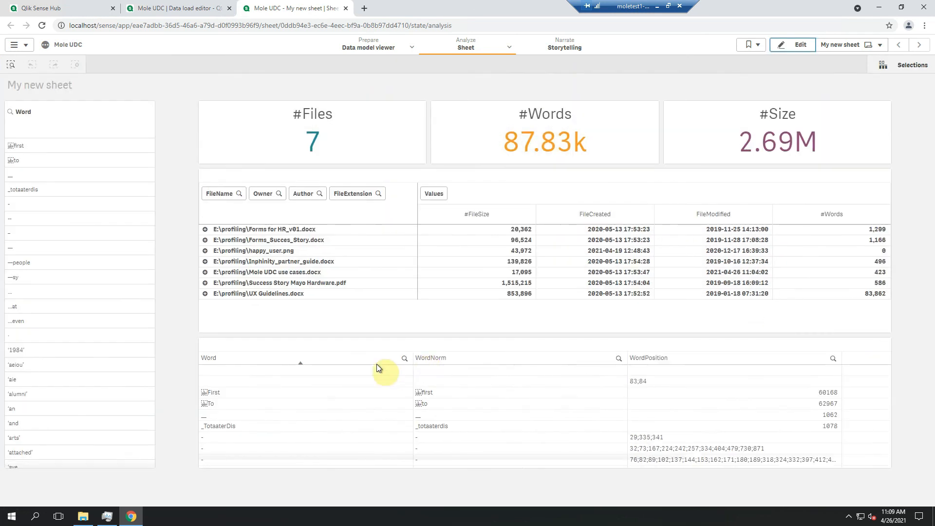
Search the table's WordNorm column for "instituci", select institucie and confirm the selection
{"action": "left_click", "coordinate": [404, 358]}
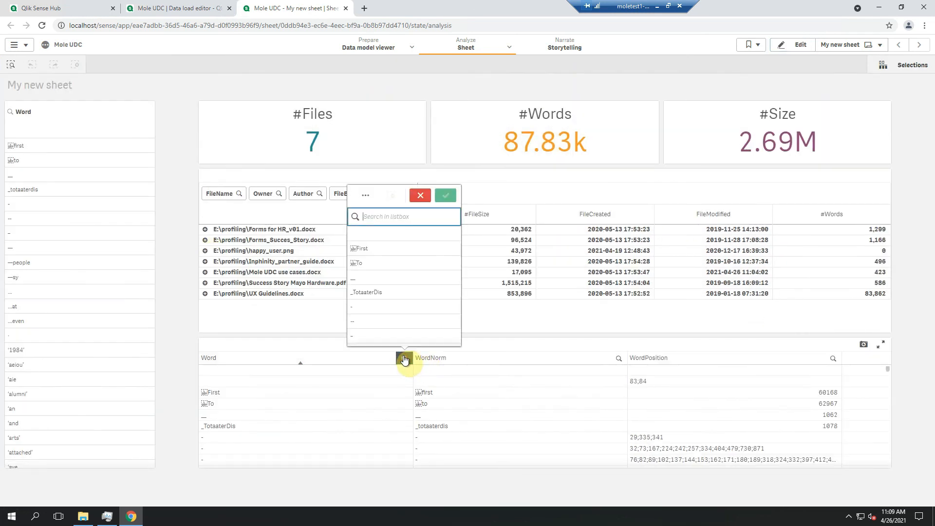
{"action": "left_click", "coordinate": [619, 358]}
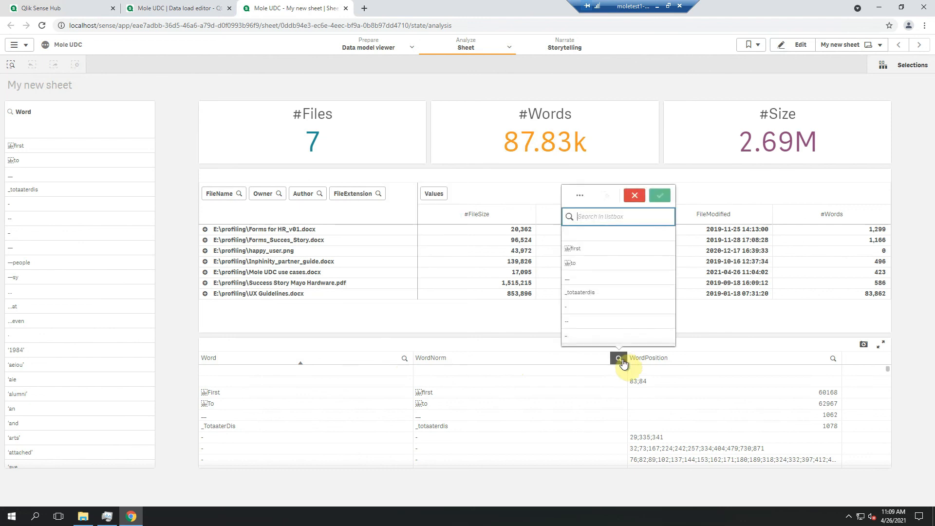
{"action": "type", "text": "instituci"}
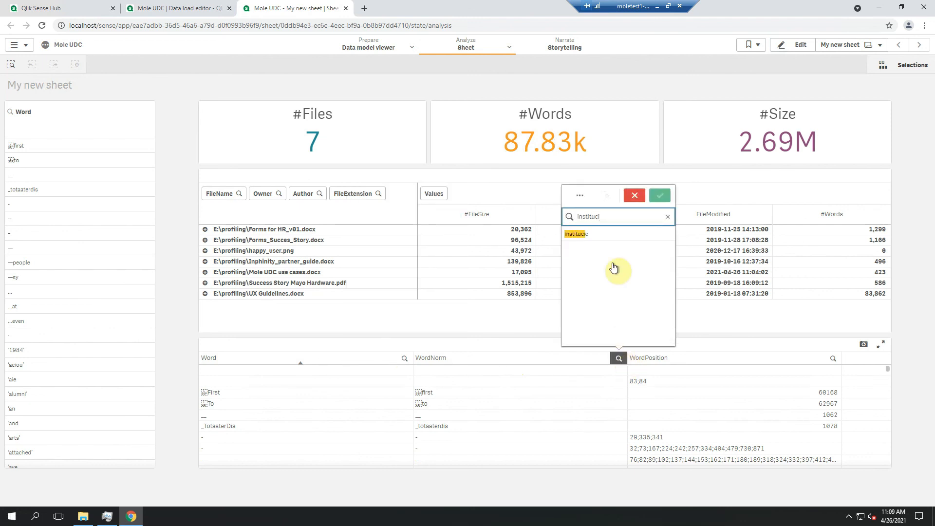
{"action": "left_click", "coordinate": [591, 235]}
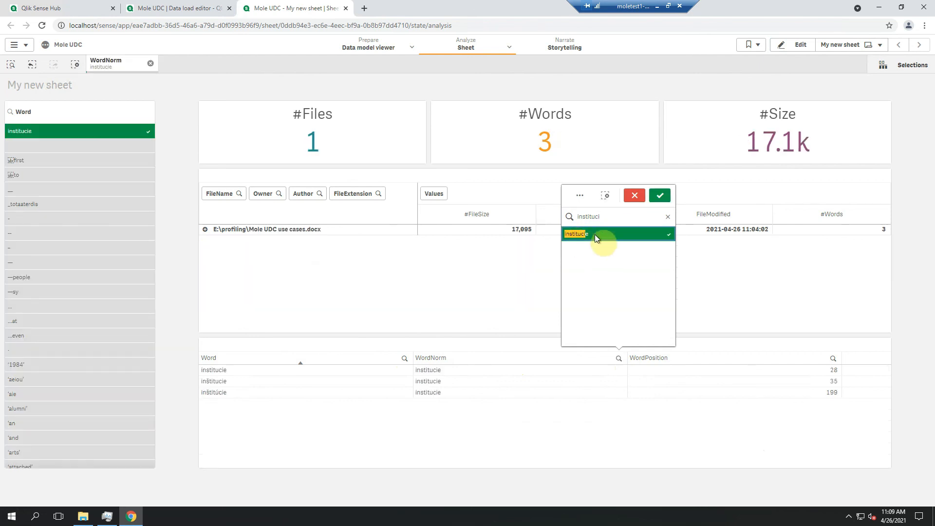
{"action": "left_click", "coordinate": [660, 195]}
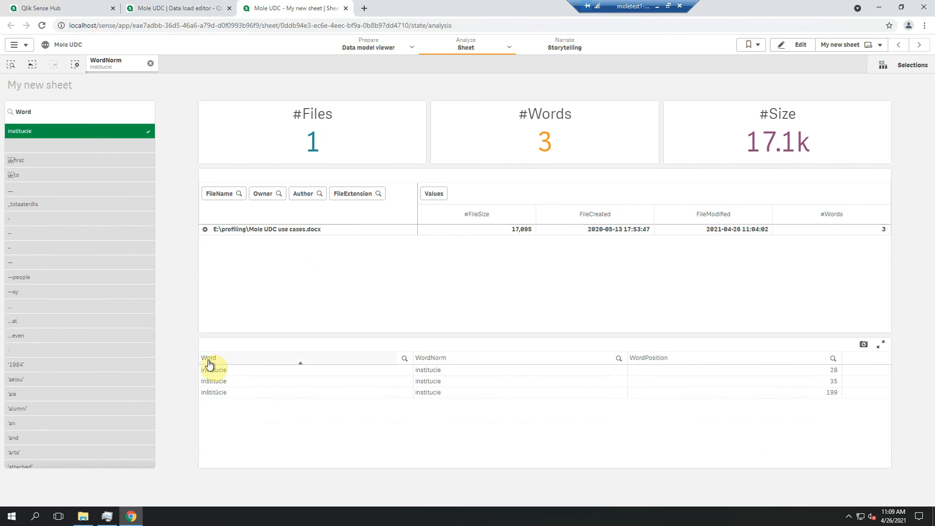